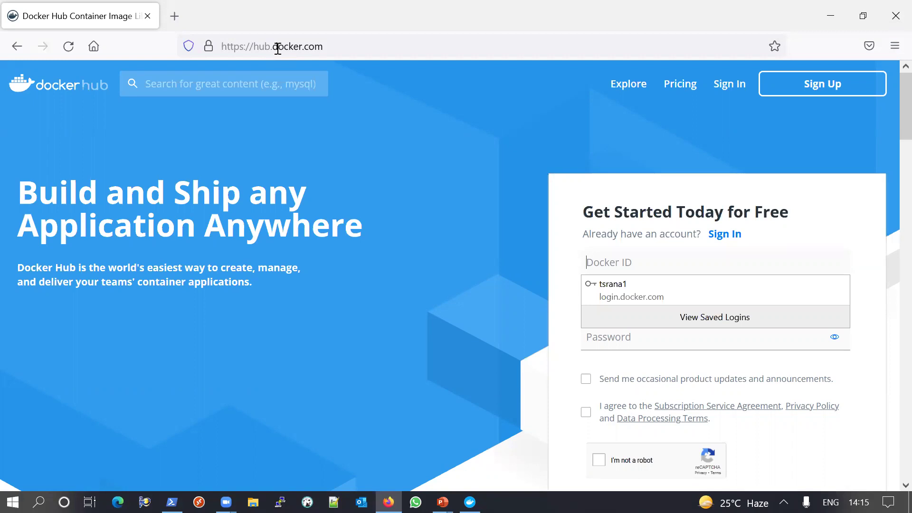
Search Docker Hub for "ngin" and open the page of the official nginx image
{"action": "left_click", "coordinate": [278, 83]}
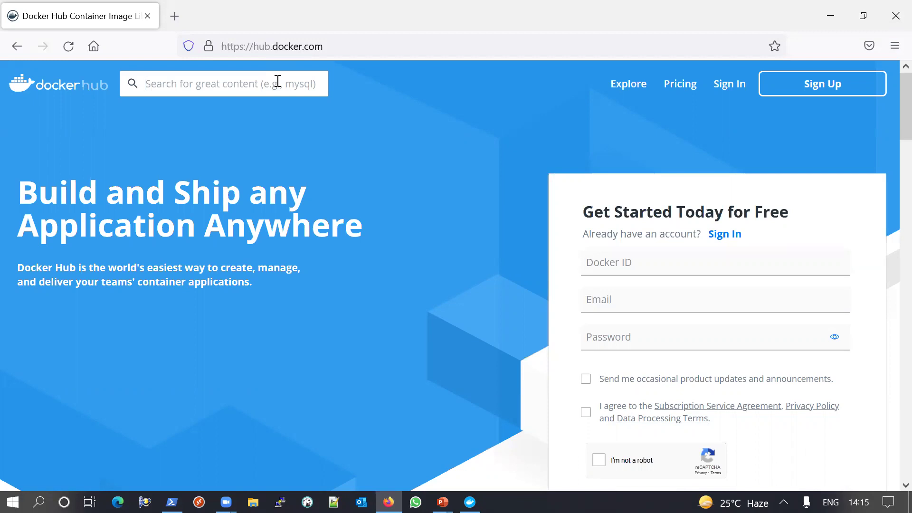
{"action": "type", "text": "n"}
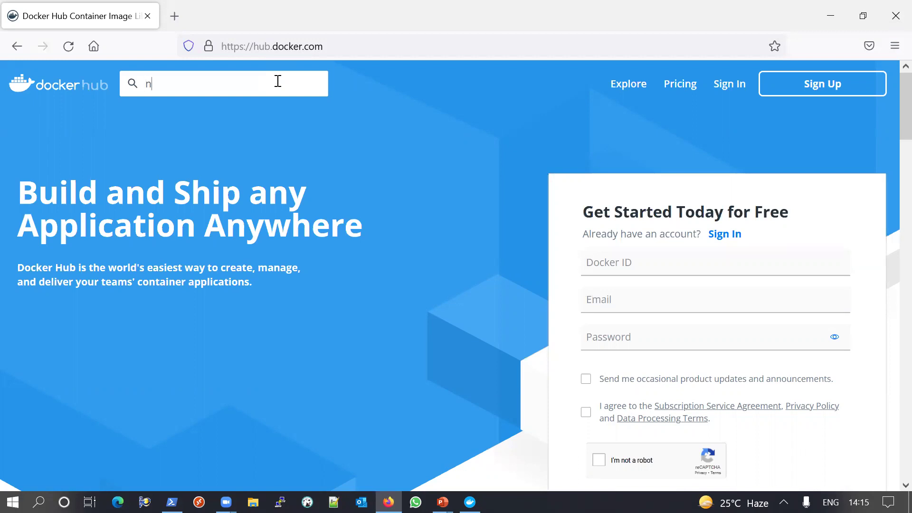
{"action": "type", "text": "gin"}
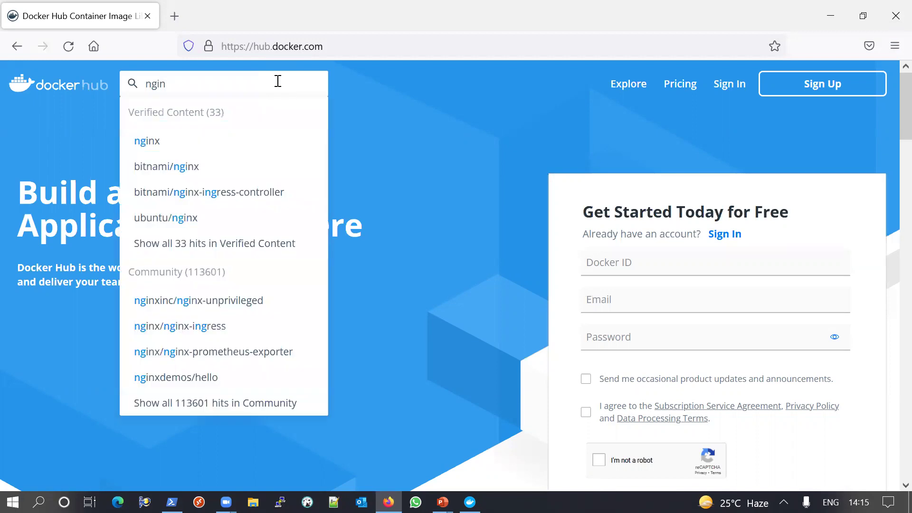
{"action": "left_click", "coordinate": [166, 143]}
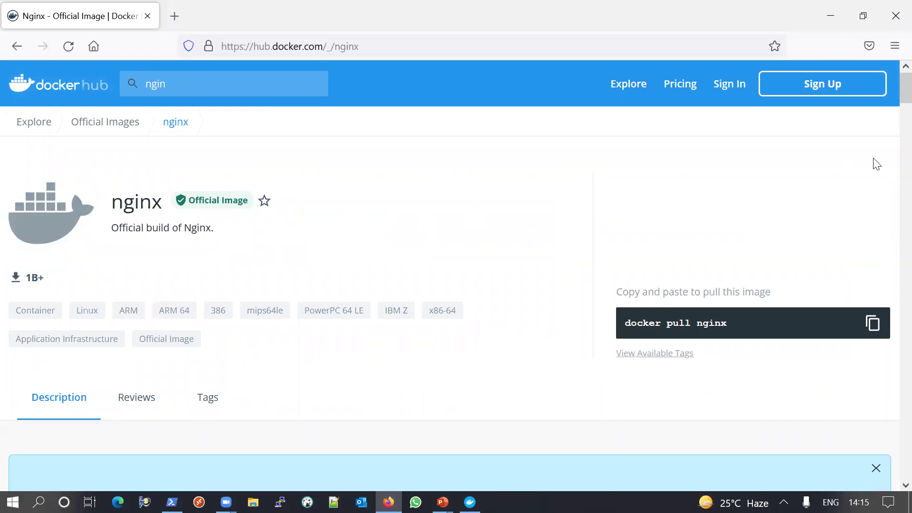
Look over the nginx image description and supported tags, and copy the image's pull command
{"action": "scroll", "coordinate": [891, 176], "scroll_direction": "down", "scroll_amount": 20}
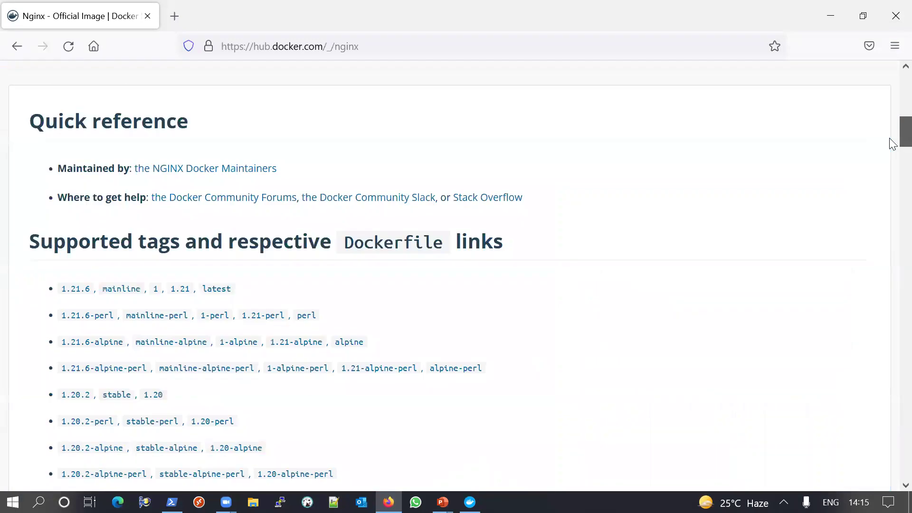
{"action": "scroll", "coordinate": [892, 264], "scroll_direction": "down", "scroll_amount": 20}
{"action": "scroll", "coordinate": [889, 456], "scroll_direction": "up", "scroll_amount": 20}
{"action": "scroll", "coordinate": [892, 244], "scroll_direction": "up", "scroll_amount": 20}
{"action": "scroll", "coordinate": [889, 86], "scroll_direction": "down", "scroll_amount": 5}
{"action": "scroll", "coordinate": [889, 121], "scroll_direction": "up", "scroll_amount": 5}
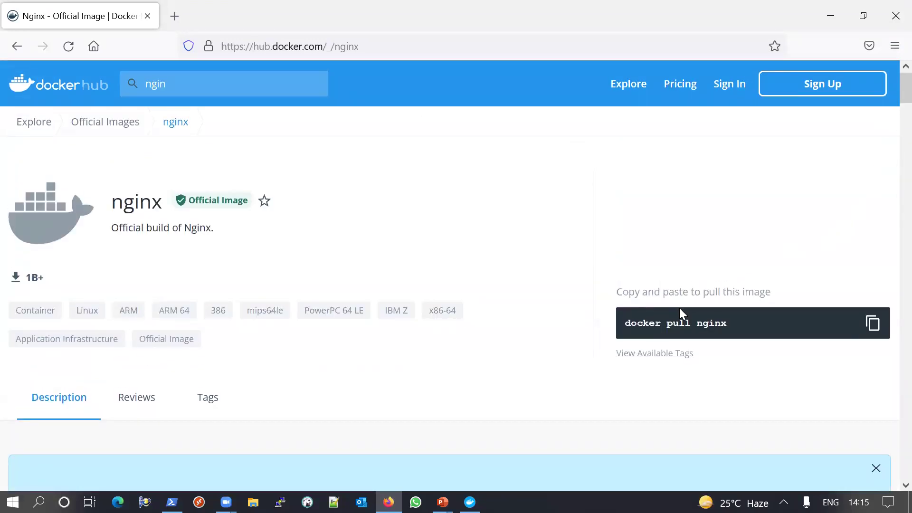
{"action": "left_click", "coordinate": [873, 324]}
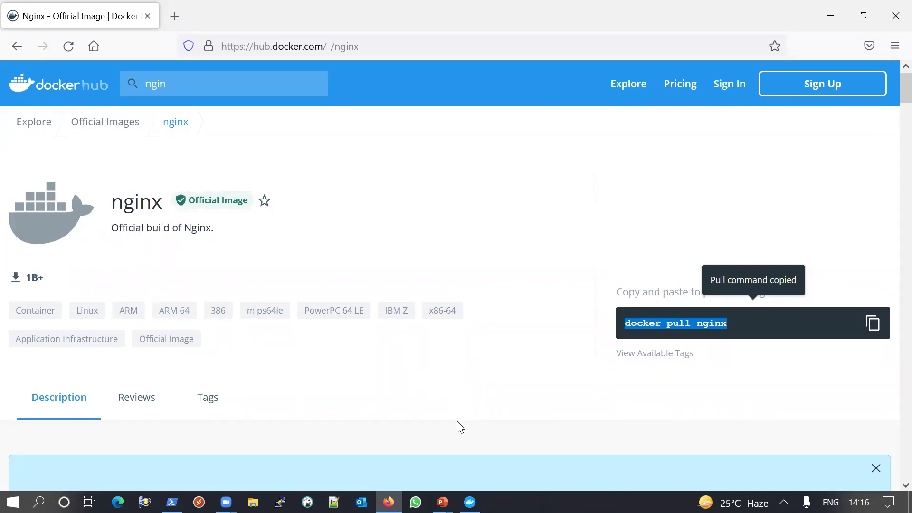
Switch to PowerShell and run the copied command docker pull nginx
{"action": "left_click", "coordinate": [469, 502]}
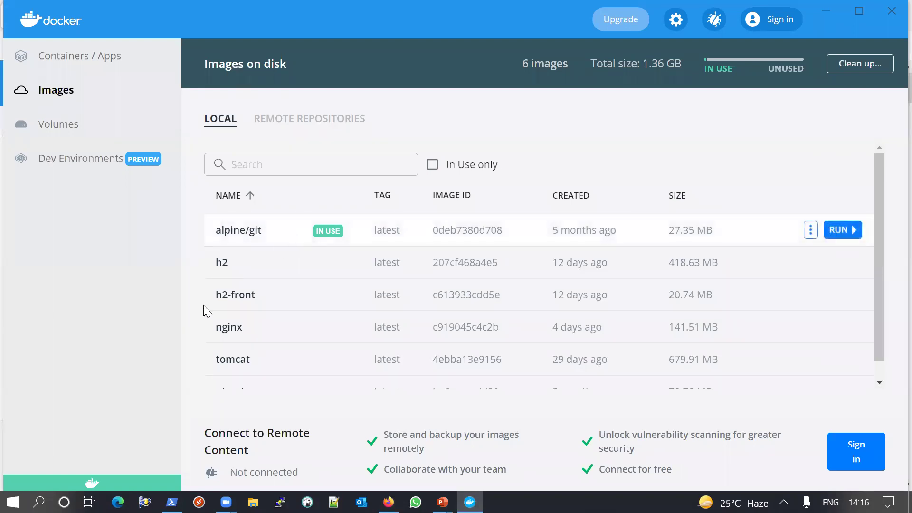
{"action": "left_click", "coordinate": [172, 502]}
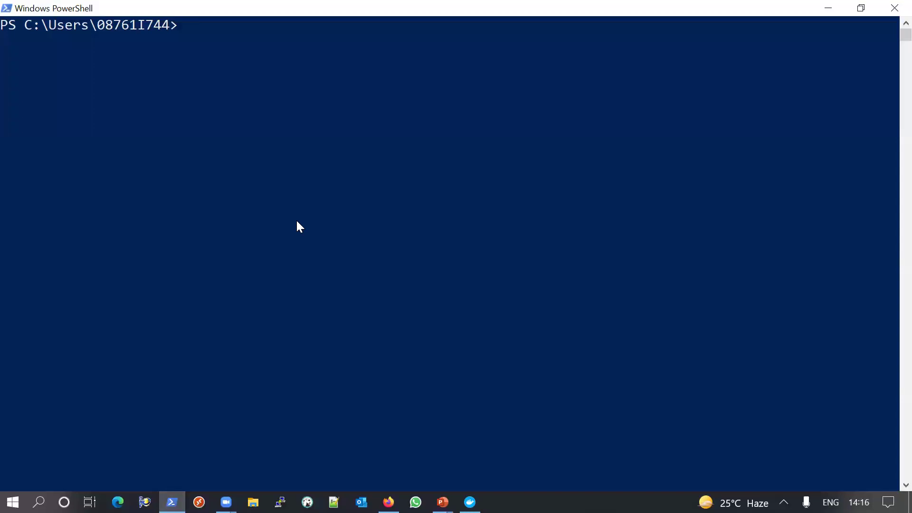
{"action": "key", "text": "Return"}
{"action": "key", "text": "Return"}
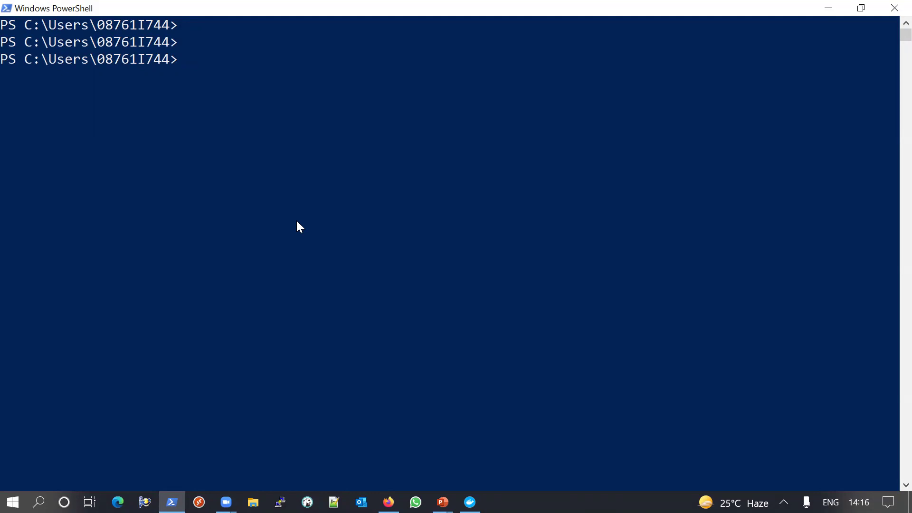
{"action": "key", "text": "ctrl+v"}
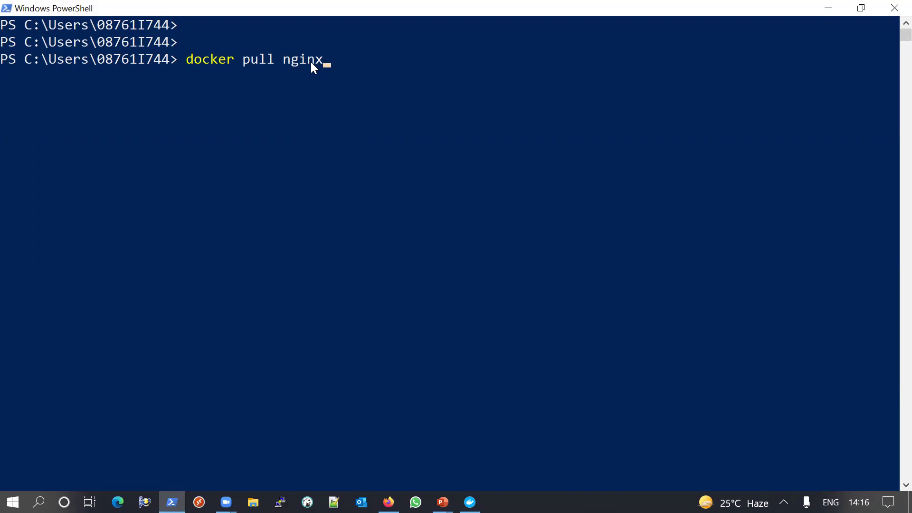
{"action": "key", "text": "Return"}
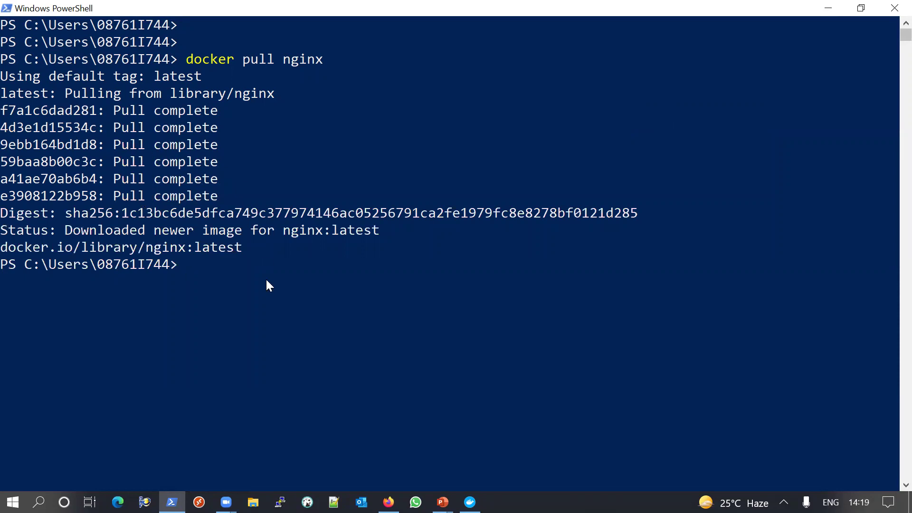
List the local Docker images with docker images, and clear the terminal with clear
{"action": "key", "text": "Return"}
{"action": "key", "text": "Return"}
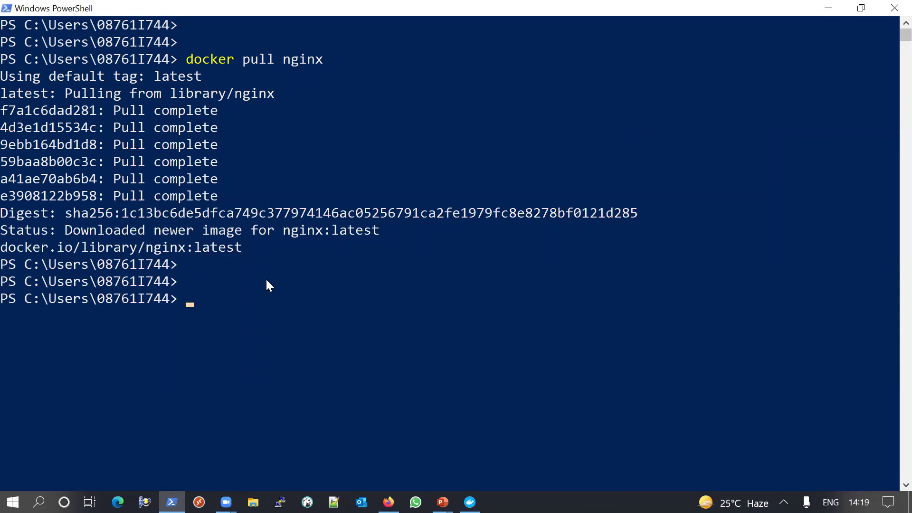
{"action": "type", "text": "docker images"}
{"action": "key", "text": "Return"}
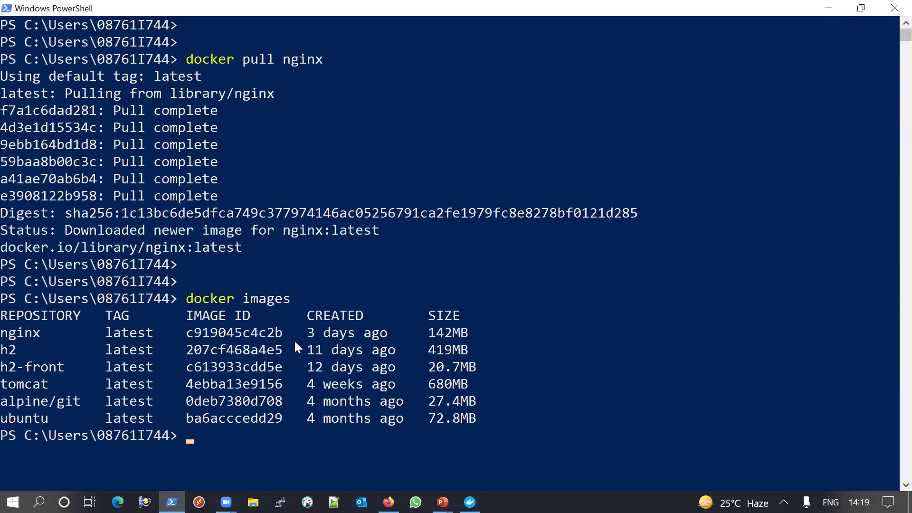
{"action": "key", "text": "Return"}
{"action": "key", "text": "Return"}
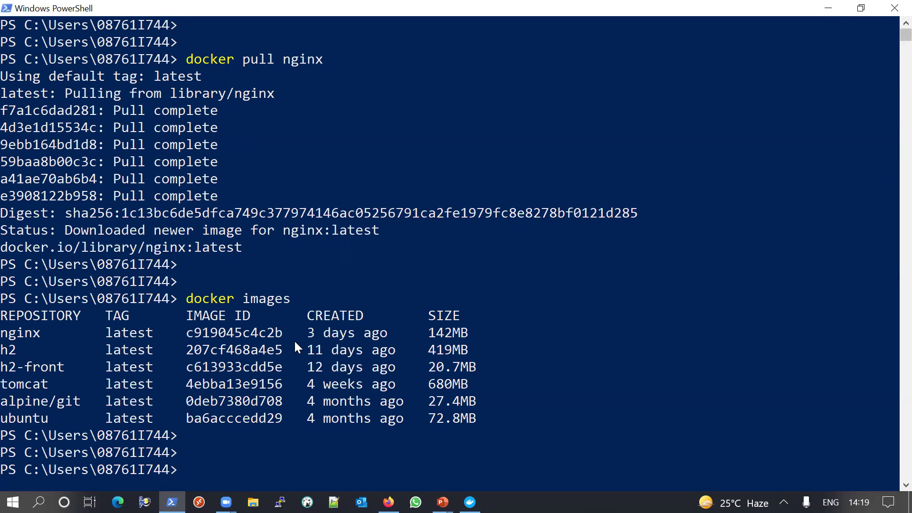
{"action": "type", "text": "clear"}
{"action": "key", "text": "Return"}
Switch to Firefox and copy the docker run command from the nginx page's "Exposing external port" section
{"action": "key", "text": "alt+Tab"}
{"action": "key", "text": "alt+Tab"}
{"action": "key", "text": "alt+Tab"}
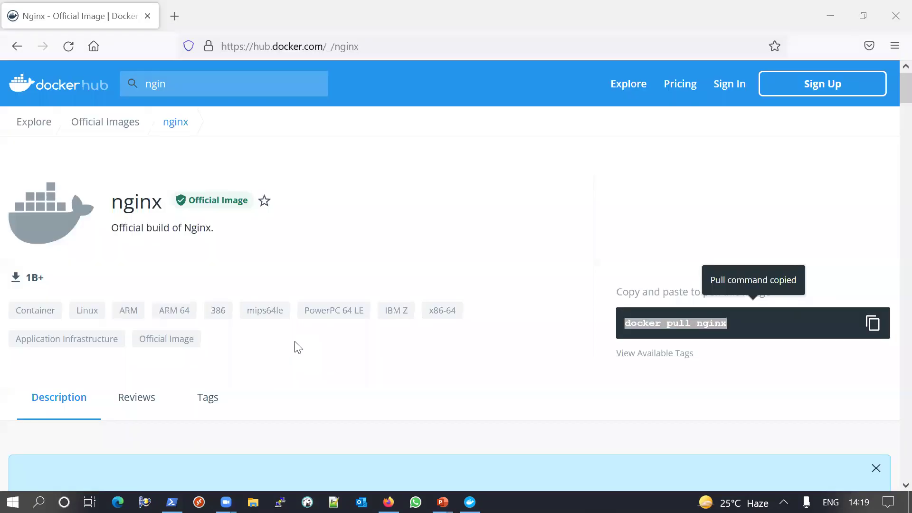
{"action": "left_click_drag", "start_coordinate": [891, 96], "coordinate": [893, 233]}
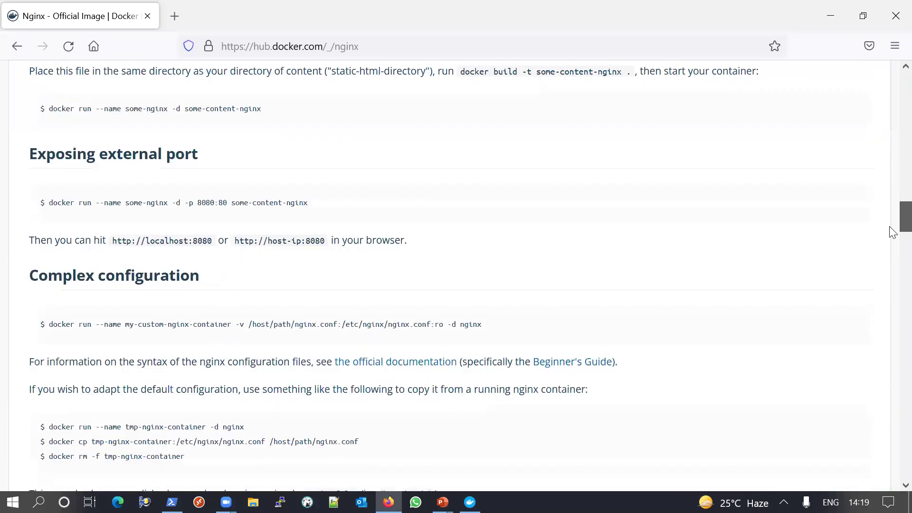
{"action": "left_click_drag", "start_coordinate": [336, 203], "coordinate": [51, 203]}
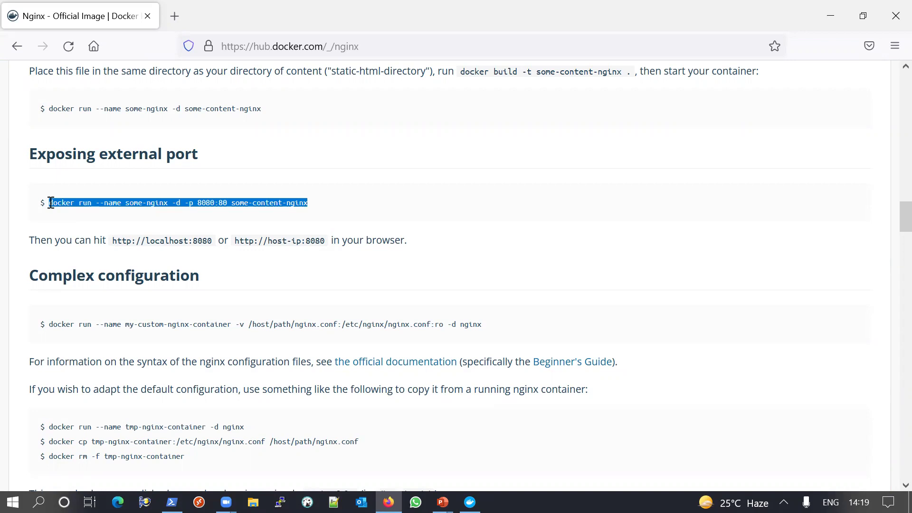
Switch to PowerShell and paste docker run --name some-nginx -d -p 8080:80 some-content-nginx at the prompt
{"action": "key", "text": "alt+Tab"}
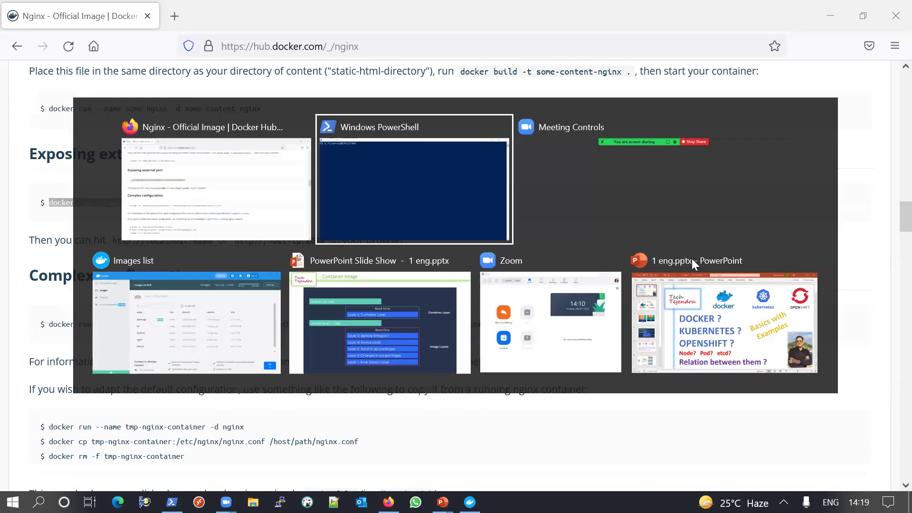
{"action": "key", "text": "Return"}
{"action": "key", "text": "Return"}
{"action": "key", "text": "Return"}
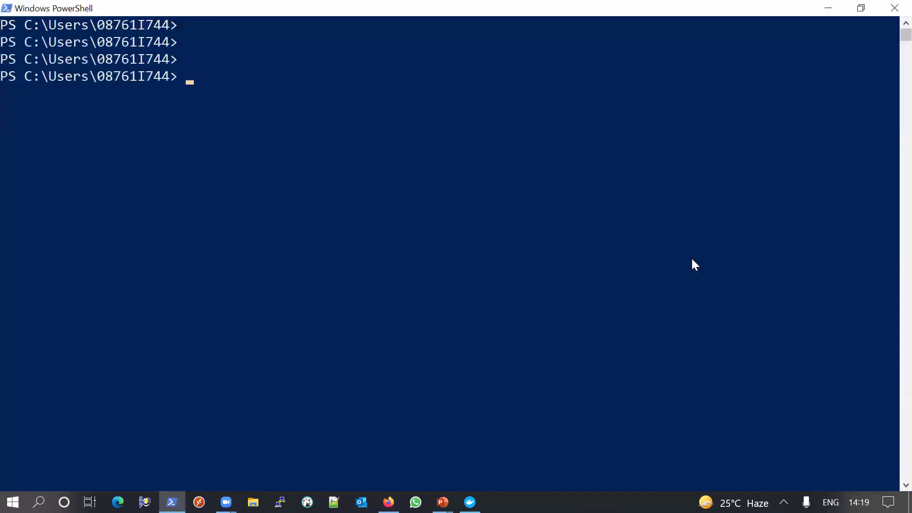
{"action": "key", "text": "ctrl+v"}
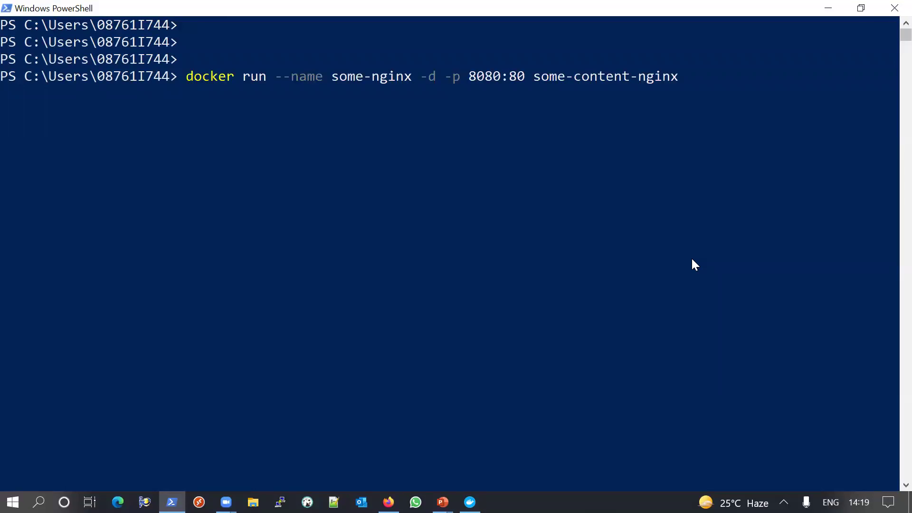
Change the container name in the pasted docker run command to my-nginx
{"action": "key", "text": "Left"}
{"action": "key", "text": "Left"}
{"action": "key", "text": "Left"}
{"action": "key", "text": "Left"}
{"action": "key", "text": "Left"}
{"action": "key", "text": "Left"}
{"action": "key", "text": "Left"}
{"action": "key", "text": "Left"}
{"action": "key", "text": "Left"}
{"action": "key", "text": "Left"}
{"action": "key", "text": "Left"}
{"action": "key", "text": "Left"}
{"action": "key", "text": "Left"}
{"action": "key", "text": "Left"}
{"action": "key", "text": "Left"}
{"action": "key", "text": "Left"}
{"action": "key", "text": "Left"}
{"action": "key", "text": "Left"}
{"action": "key", "text": "Left"}
{"action": "key", "text": "Left"}
{"action": "key", "text": "Left"}
{"action": "key", "text": "Left"}
{"action": "key", "text": "Left"}
{"action": "key", "text": "Left"}
{"action": "key", "text": "Left"}
{"action": "key", "text": "Left"}
{"action": "key", "text": "Left"}
{"action": "key", "text": "Left"}
{"action": "key", "text": "Left"}
{"action": "key", "text": "Left"}
{"action": "key", "text": "Left"}
{"action": "key", "text": "Left"}
{"action": "key", "text": "Right"}
{"action": "key", "text": "Right"}
{"action": "key", "text": "Right"}
{"action": "key", "text": "Right"}
{"action": "key", "text": "Right"}
{"action": "key", "text": "Right"}
{"action": "key", "text": "Right"}
{"action": "key", "text": "Right"}
{"action": "key", "text": "Right"}
{"action": "key", "text": "Right"}
{"action": "key", "text": "Right"}
{"action": "key", "text": "Right"}
{"action": "key", "text": "Right"}
{"action": "key", "text": "Right"}
{"action": "key", "text": "Right"}
{"action": "key", "text": "BackSpace"}
{"action": "key", "text": "BackSpace"}
{"action": "key", "text": "BackSpace"}
{"action": "key", "text": "BackSpace"}
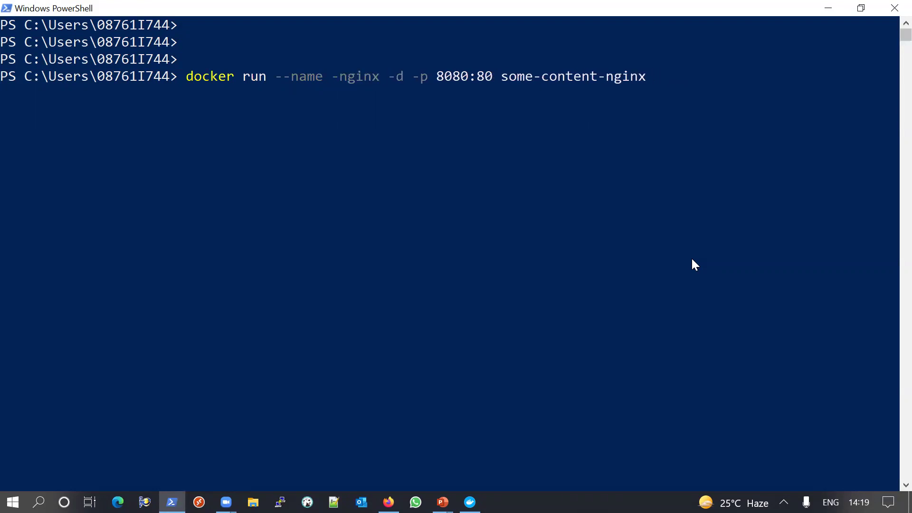
{"action": "type", "text": "my"}
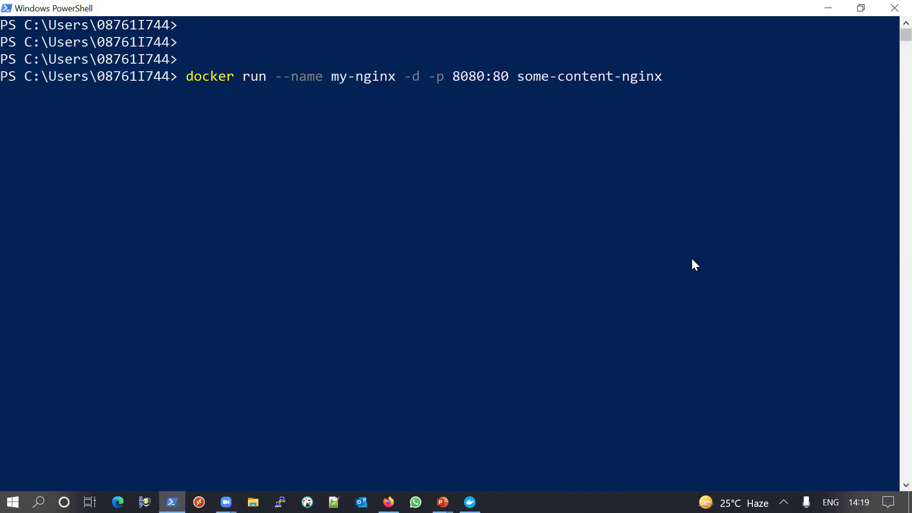
Change the image name in the command to nginx and run docker run --name my-nginx -d -p 8080:80 nginx
{"action": "key", "text": "Right"}
{"action": "key", "text": "Right"}
{"action": "key", "text": "Right"}
{"action": "key", "text": "Right"}
{"action": "key", "text": "Right"}
{"action": "key", "text": "Right"}
{"action": "key", "text": "Right"}
{"action": "key", "text": "Right"}
{"action": "key", "text": "Right"}
{"action": "key", "text": "Right"}
{"action": "key", "text": "Right"}
{"action": "key", "text": "Right"}
{"action": "key", "text": "Right"}
{"action": "key", "text": "Right"}
{"action": "key", "text": "Right"}
{"action": "key", "text": "Right"}
{"action": "key", "text": "Right"}
{"action": "key", "text": "Right"}
{"action": "key", "text": "Left"}
{"action": "key", "text": "Left"}
{"action": "key", "text": "Left"}
{"action": "key", "text": "Left"}
{"action": "key", "text": "Right"}
{"action": "key", "text": "Right"}
{"action": "key", "text": "Right"}
{"action": "key", "text": "Right"}
{"action": "key", "text": "Right"}
{"action": "key", "text": "Right"}
{"action": "key", "text": "Right"}
{"action": "key", "text": "Right"}
{"action": "key", "text": "Right"}
{"action": "key", "text": "Right"}
{"action": "key", "text": "Right"}
{"action": "key", "text": "Right"}
{"action": "key", "text": "Right"}
{"action": "key", "text": "Right"}
{"action": "key", "text": "Right"}
{"action": "key", "text": "Right"}
{"action": "key", "text": "Right"}
{"action": "key", "text": "Right"}
{"action": "key", "text": "Right"}
{"action": "key", "text": "BackSpace"}
{"action": "key", "text": "BackSpace"}
{"action": "key", "text": "BackSpace"}
{"action": "key", "text": "BackSpace"}
{"action": "key", "text": "BackSpace"}
{"action": "key", "text": "BackSpace"}
{"action": "key", "text": "BackSpace"}
{"action": "key", "text": "BackSpace"}
{"action": "key", "text": "BackSpace"}
{"action": "key", "text": "BackSpace"}
{"action": "key", "text": "BackSpace"}
{"action": "key", "text": "BackSpace"}
{"action": "key", "text": "BackSpace"}
{"action": "key", "text": "Right"}
{"action": "key", "text": "Right"}
{"action": "key", "text": "Right"}
{"action": "key", "text": "Right"}
{"action": "key", "text": "Right"}
{"action": "key", "text": "Return"}
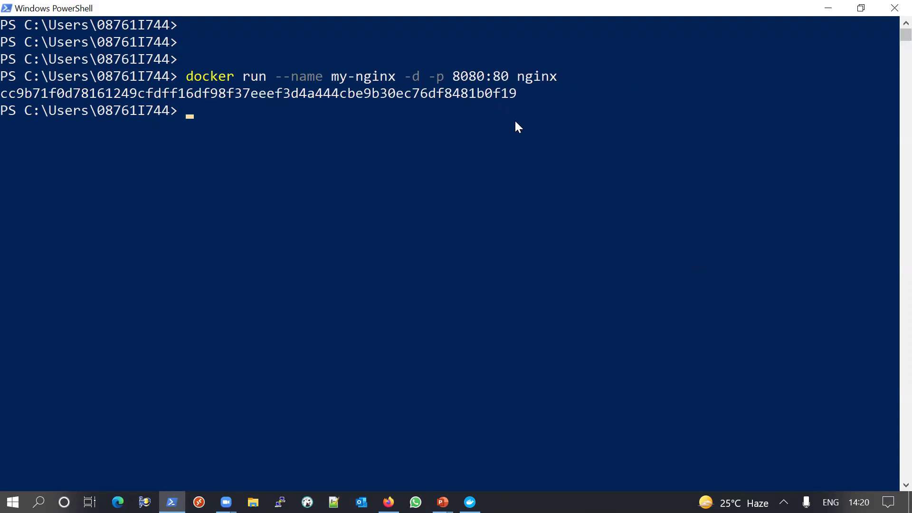
{"action": "key", "text": "Return"}
{"action": "key", "text": "Return"}
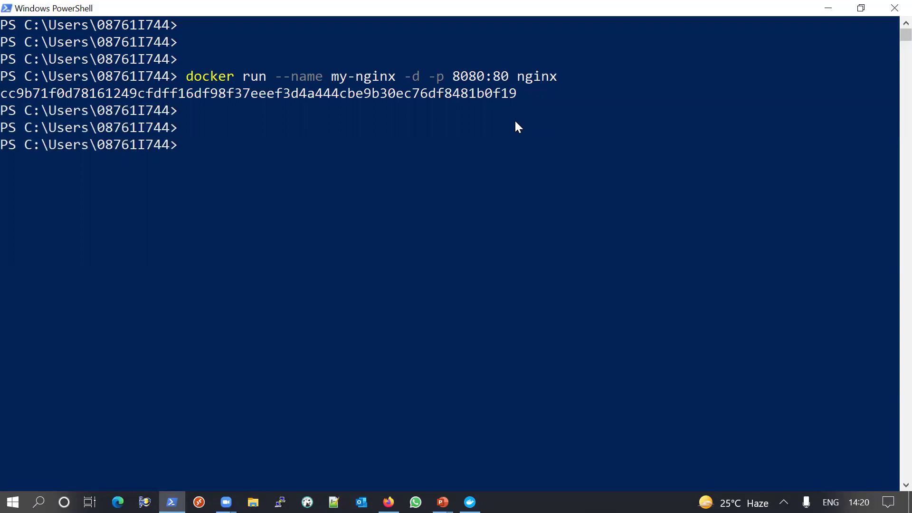
Switch to Firefox and open a new browser tab
{"action": "key", "text": "alt+Tab"}
{"action": "key", "text": "alt+Tab"}
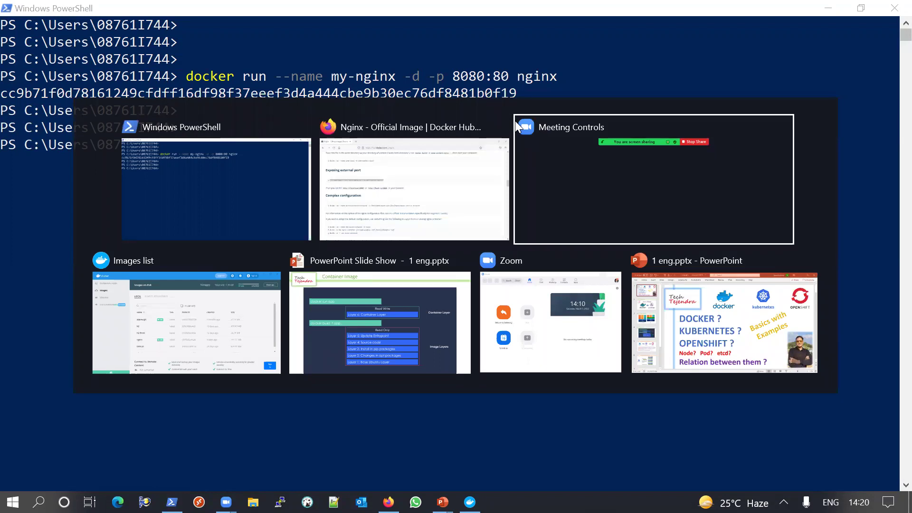
{"action": "key", "text": "alt+Tab"}
{"action": "key", "text": "alt+Tab"}
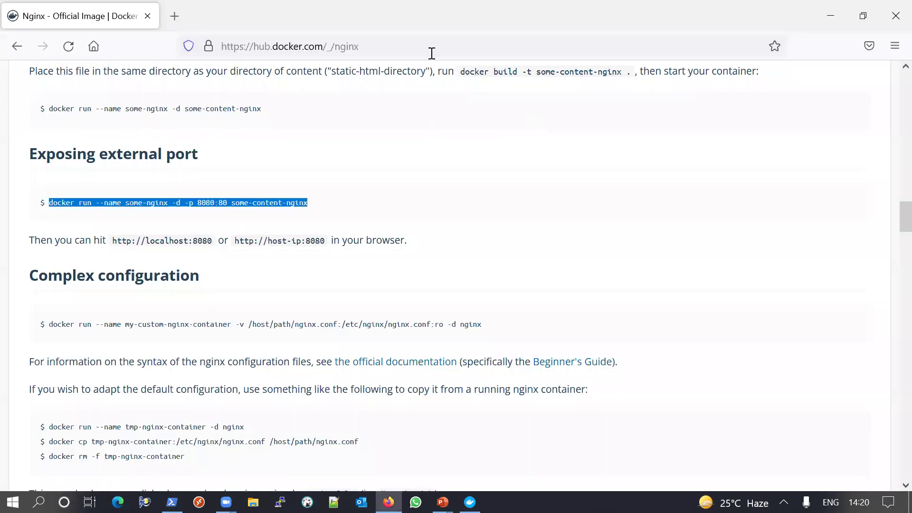
{"action": "key", "text": "ctrl+t"}
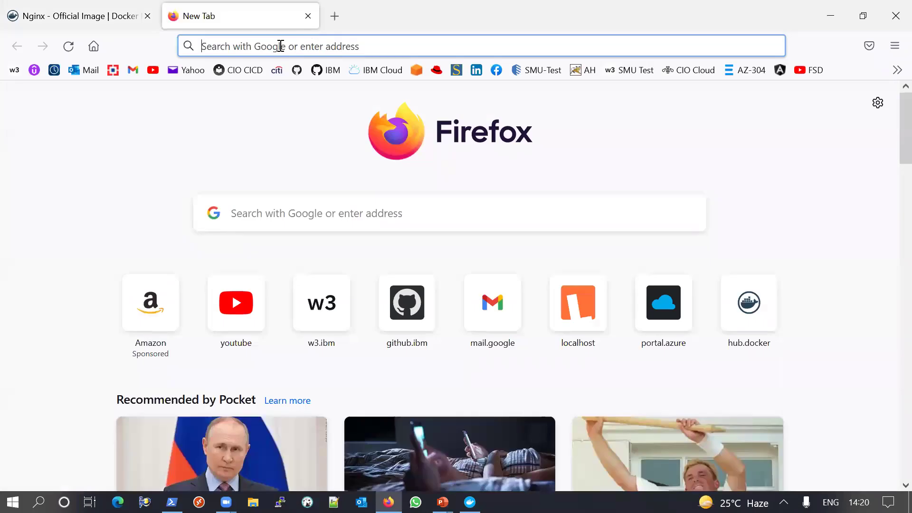
Load localhost:8080 in the new tab to check the nginx container's web page
{"action": "left_click", "coordinate": [300, 45]}
{"action": "type", "text": "loc"}
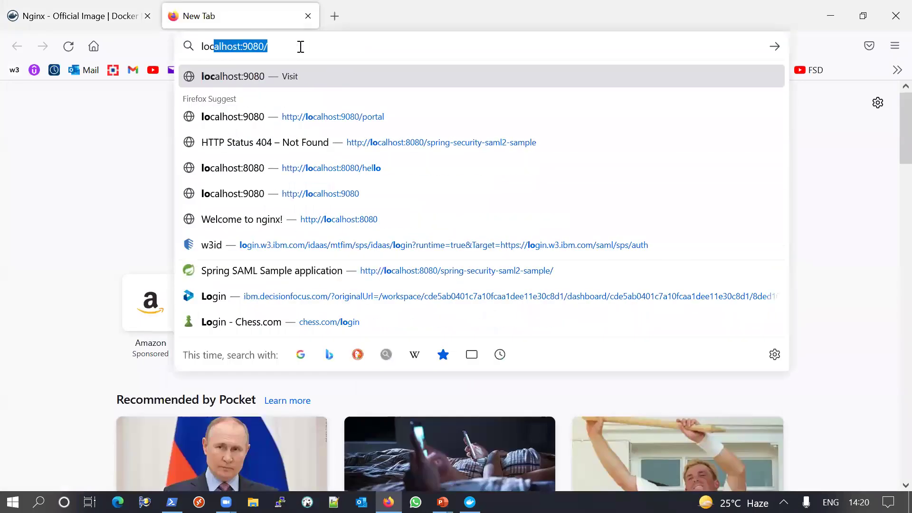
{"action": "type", "text": "a"}
{"action": "key", "text": "Right"}
{"action": "key", "text": "Left"}
{"action": "key", "text": "Left"}
{"action": "key", "text": "Left"}
{"action": "key", "text": "Left"}
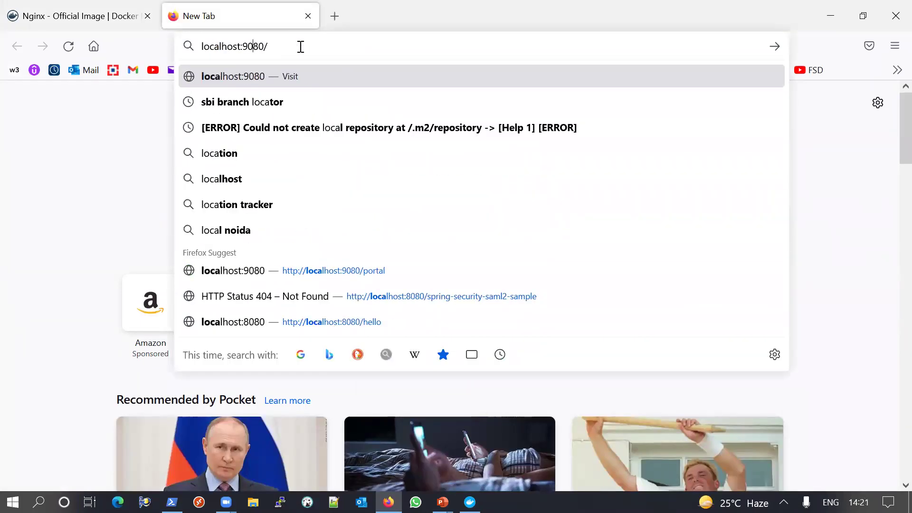
{"action": "key", "text": "BackSpace"}
{"action": "type", "text": "8"}
{"action": "key", "text": "Return"}
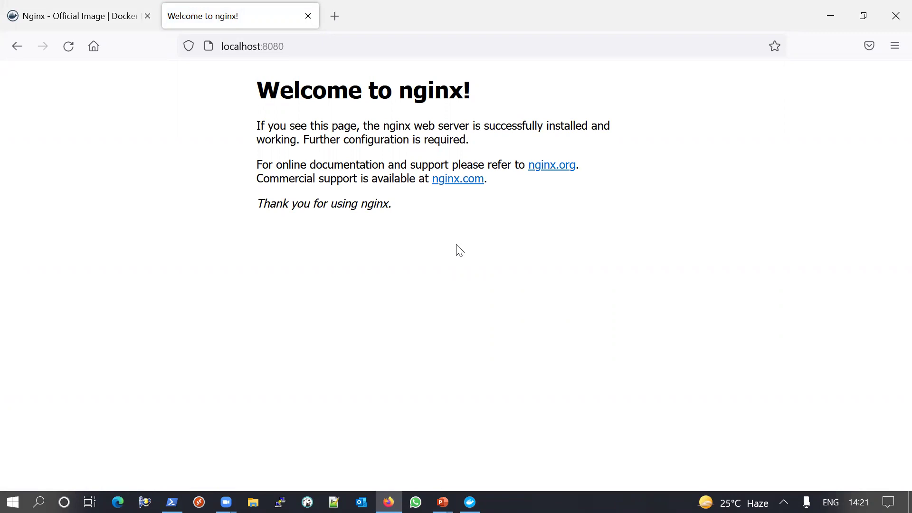
Switch to the PowerPoint slide show with the Container Image layers slide
{"action": "key", "text": "alt+Tab"}
{"action": "key", "text": "alt+Tab"}
{"action": "key", "text": "alt+Tab"}
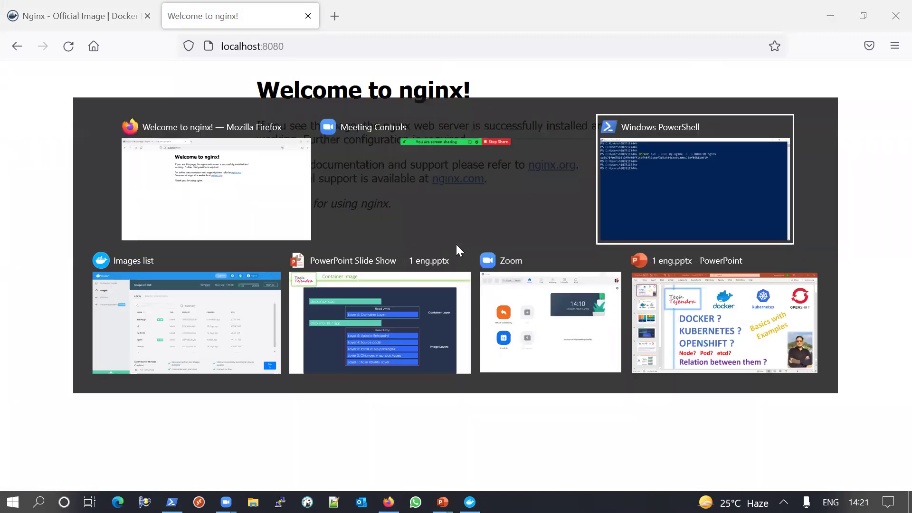
{"action": "key", "text": "alt+Tab"}
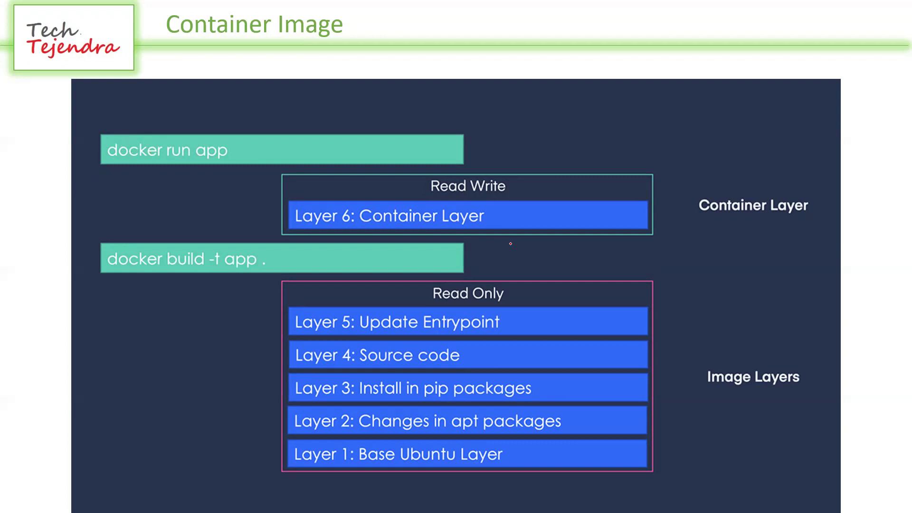
Switch back to Firefox and open the Dockerfile linked to the latest tag on the Docker Hub nginx page
{"action": "key", "text": "alt+Tab"}
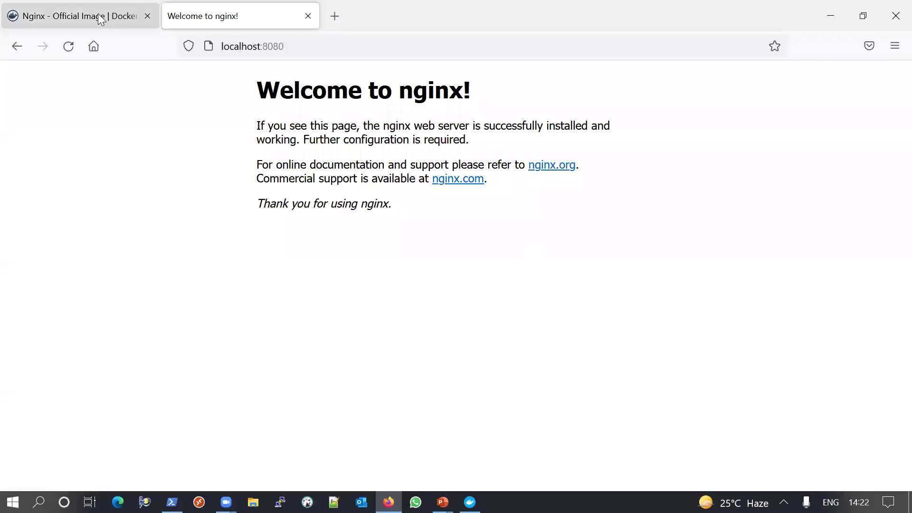
{"action": "left_click", "coordinate": [100, 18]}
{"action": "left_click_drag", "start_coordinate": [893, 227], "coordinate": [898, 145]}
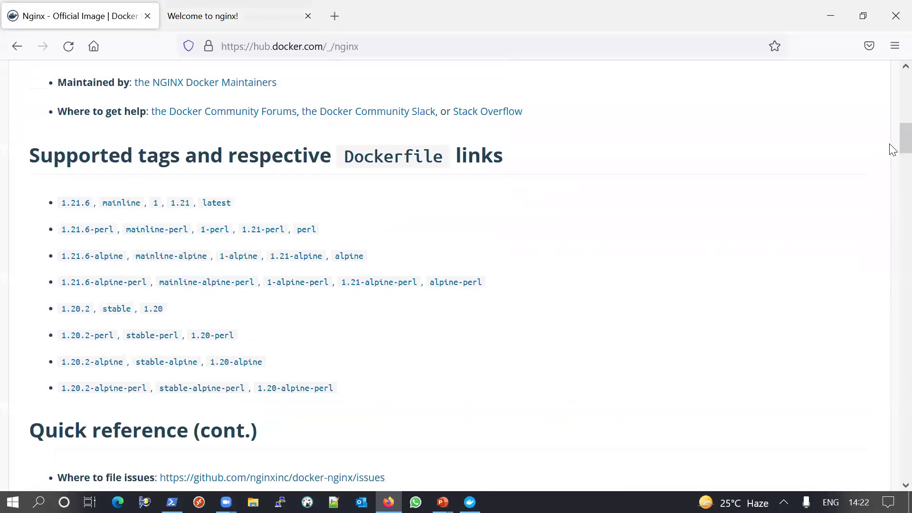
{"action": "left_click", "coordinate": [217, 207]}
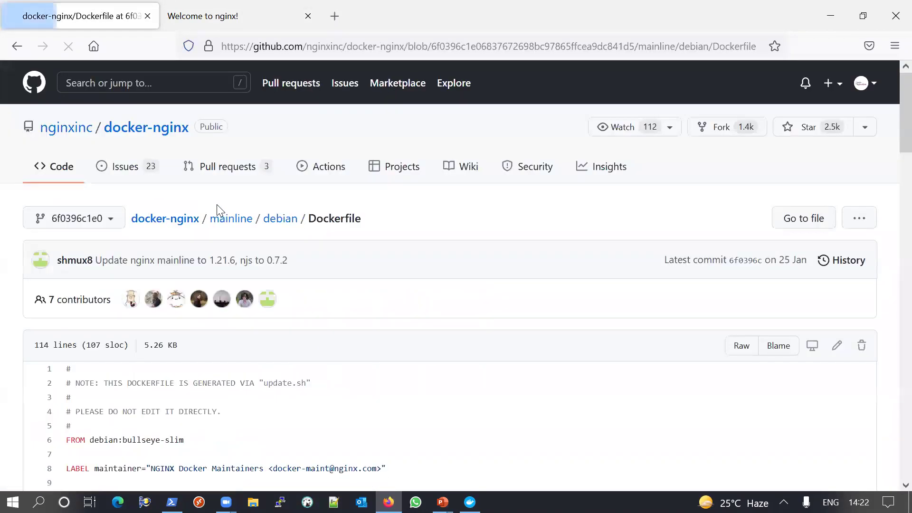
Examine the closing instructions of the nginx Dockerfile, including COPY, ENTRYPOINT, EXPOSE and CMD
{"action": "scroll", "coordinate": [889, 143], "scroll_direction": "down", "scroll_amount": 7}
{"action": "scroll", "coordinate": [892, 240], "scroll_direction": "down", "scroll_amount": 20}
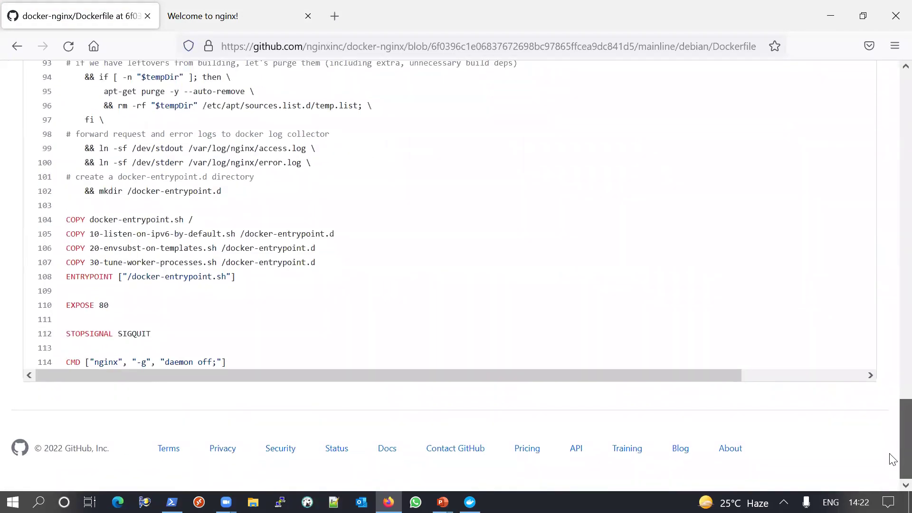
{"action": "scroll", "coordinate": [893, 456], "scroll_direction": "up", "scroll_amount": 6}
{"action": "scroll", "coordinate": [896, 397], "scroll_direction": "up", "scroll_amount": 1}
{"action": "scroll", "coordinate": [893, 434], "scroll_direction": "down", "scroll_amount": 4}
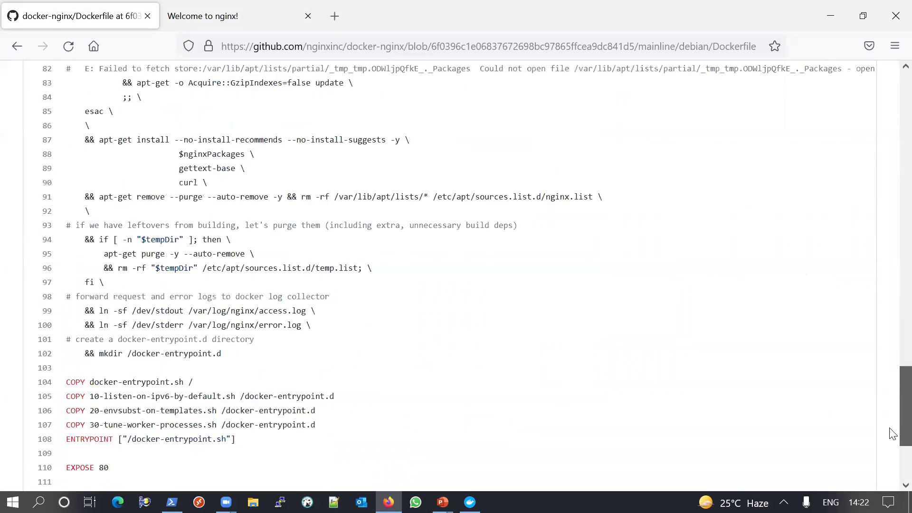
{"action": "scroll", "coordinate": [893, 433], "scroll_direction": "down", "scroll_amount": 3}
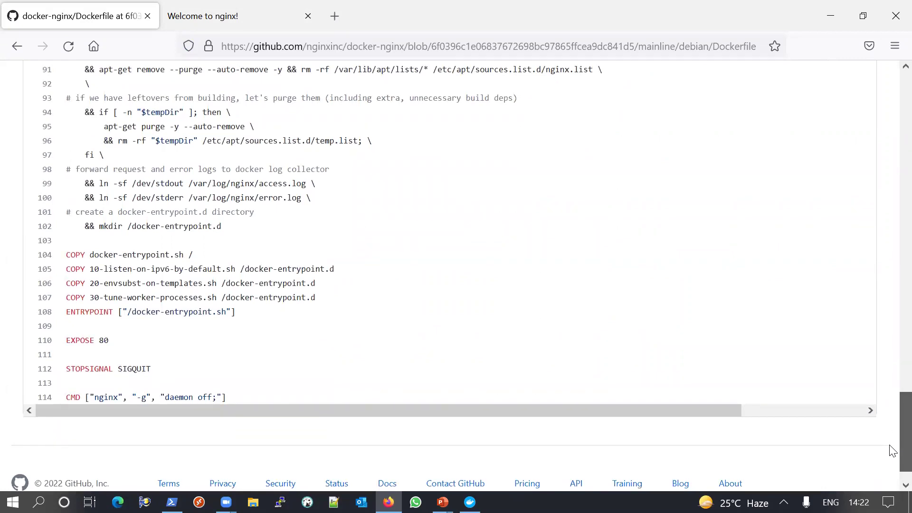
Review the start of the Dockerfile, highlighting the RUN commands and the debian base image name in the FROM line
{"action": "scroll", "coordinate": [893, 451], "scroll_direction": "up", "scroll_amount": 20}
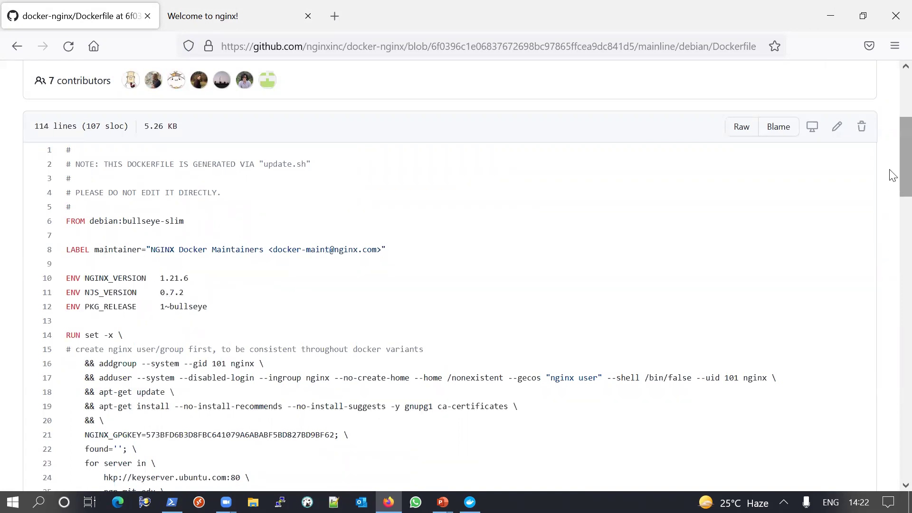
{"action": "scroll", "coordinate": [893, 201], "scroll_direction": "down", "scroll_amount": 2}
{"action": "scroll", "coordinate": [893, 200], "scroll_direction": "down", "scroll_amount": 3}
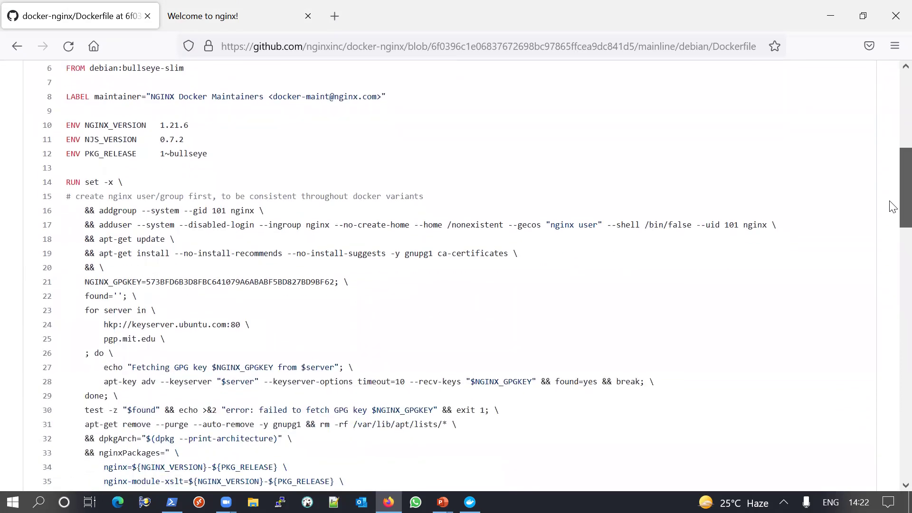
{"action": "left_click_drag", "start_coordinate": [194, 139], "coordinate": [278, 324]}
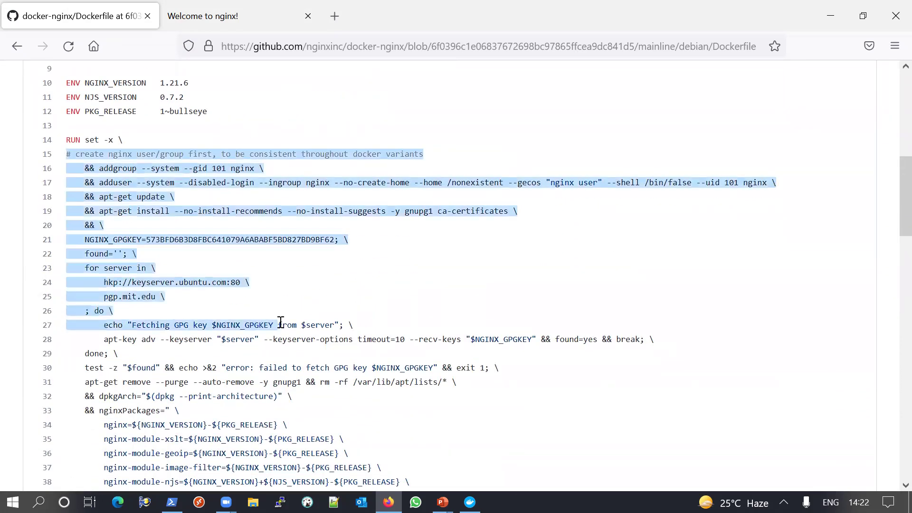
{"action": "scroll", "coordinate": [892, 224], "scroll_direction": "up", "scroll_amount": 5}
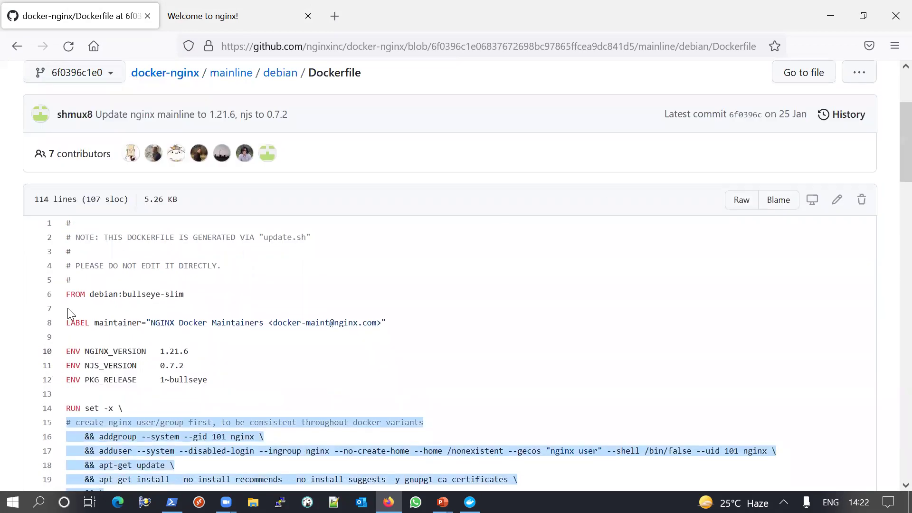
{"action": "double_click", "coordinate": [102, 294]}
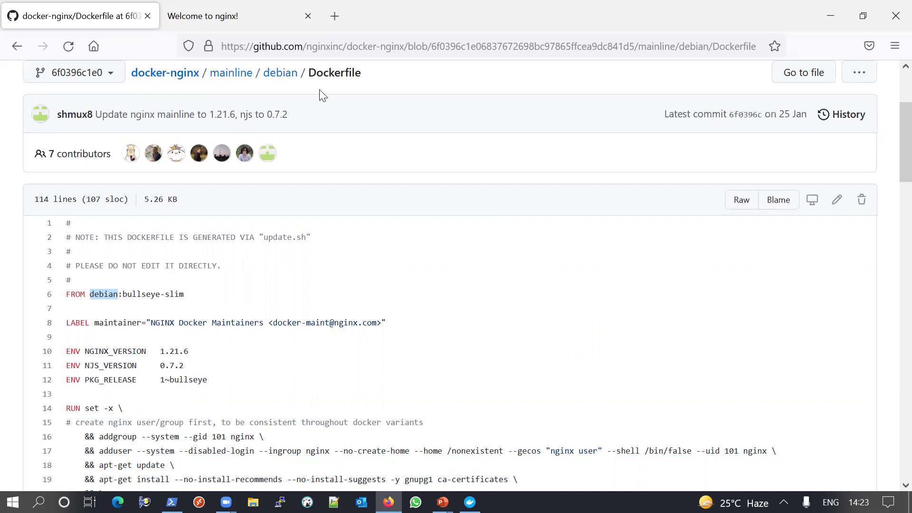
Open hub.docker.com in a new tab, search for debian and open the verified debian image page
{"action": "left_click", "coordinate": [357, 30]}
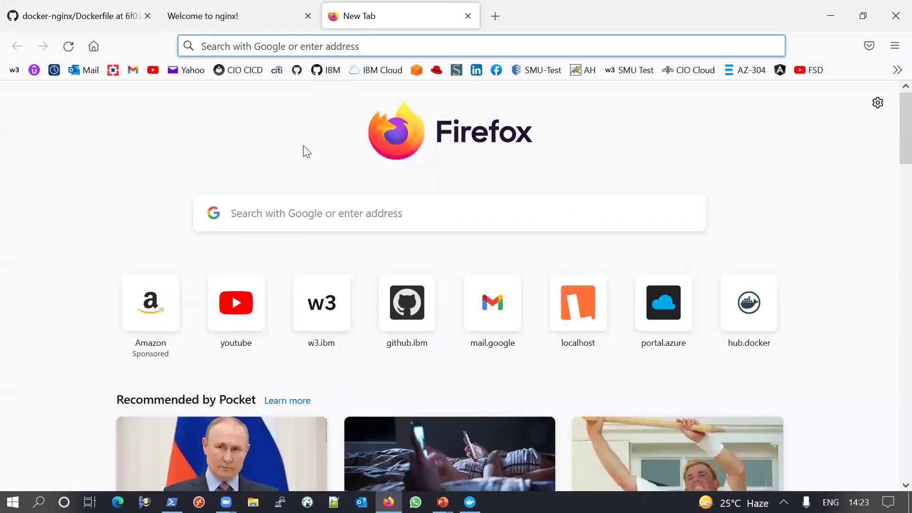
{"action": "type", "text": "hub"}
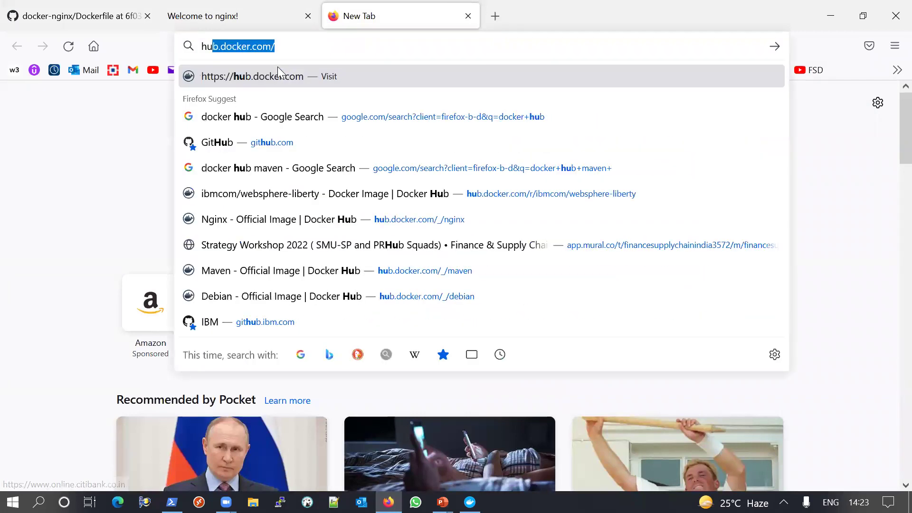
{"action": "type", "text": ".docker.com/"}
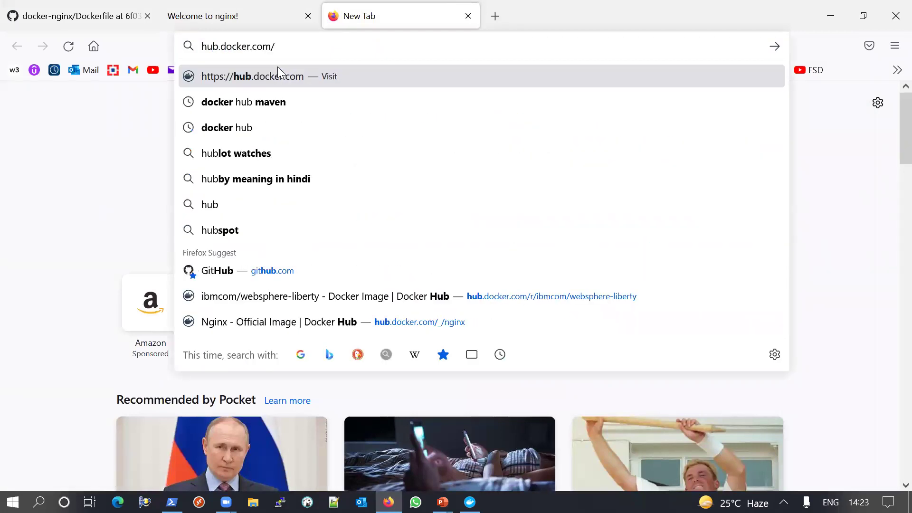
{"action": "key", "text": "Return"}
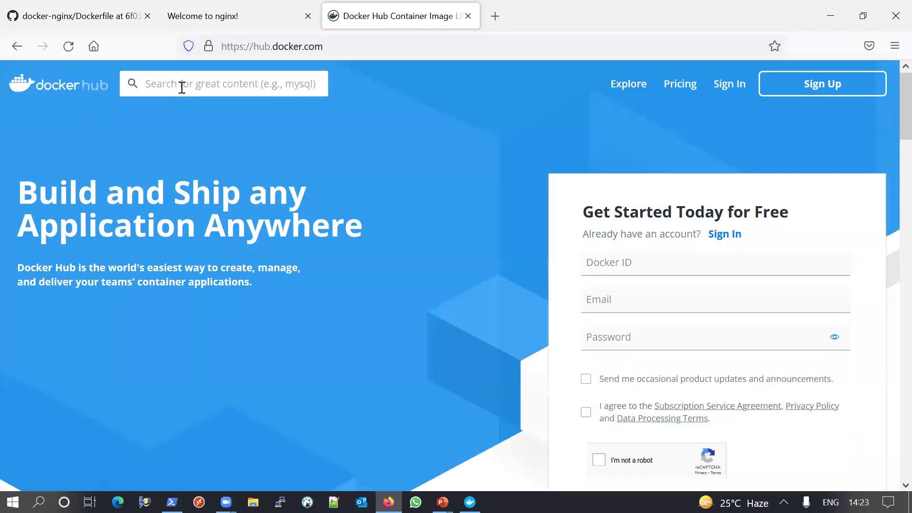
{"action": "type", "text": "debian"}
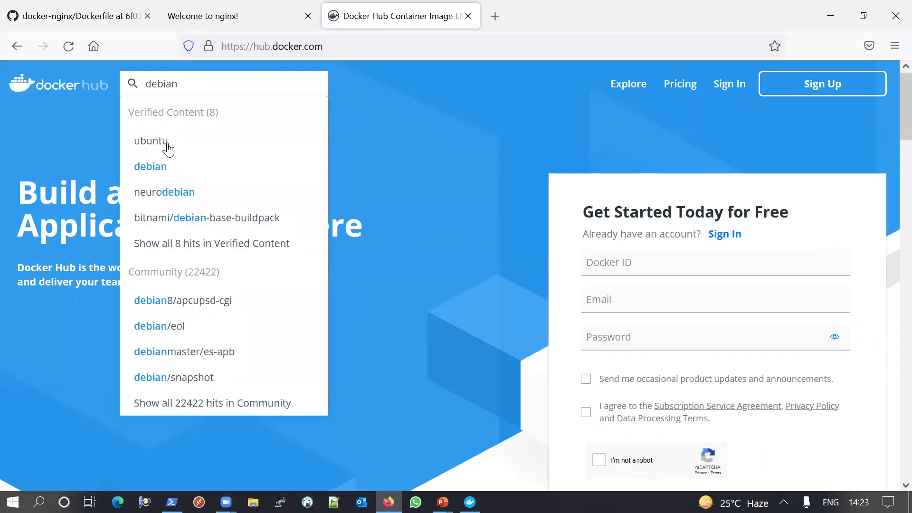
{"action": "left_click", "coordinate": [161, 164]}
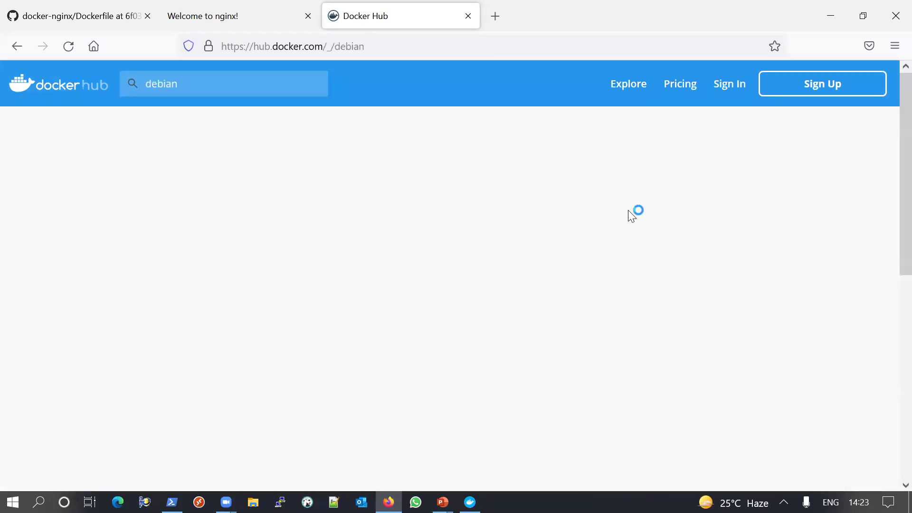
Find the bullseye-slim tag in the Debian image's tag list and return to the Container Image slide
{"action": "left_click_drag", "start_coordinate": [893, 106], "coordinate": [890, 192]}
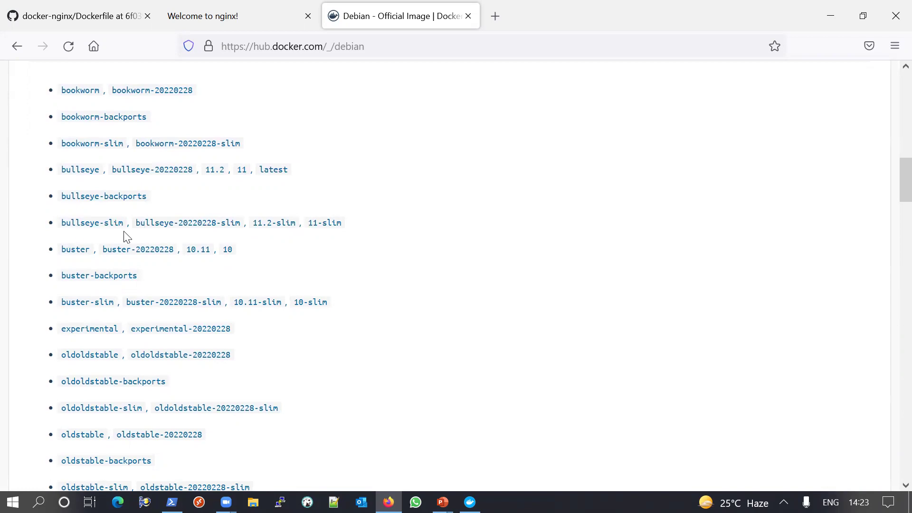
{"action": "key", "text": "alt+Tab"}
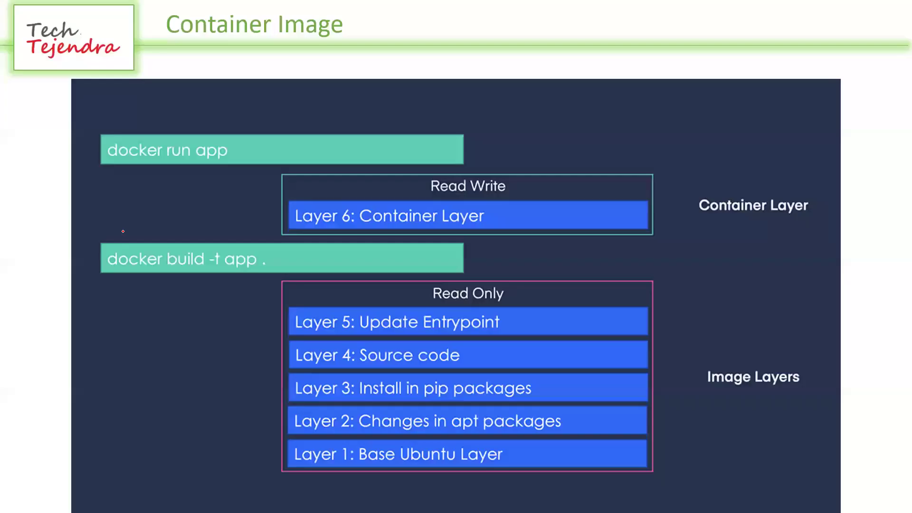